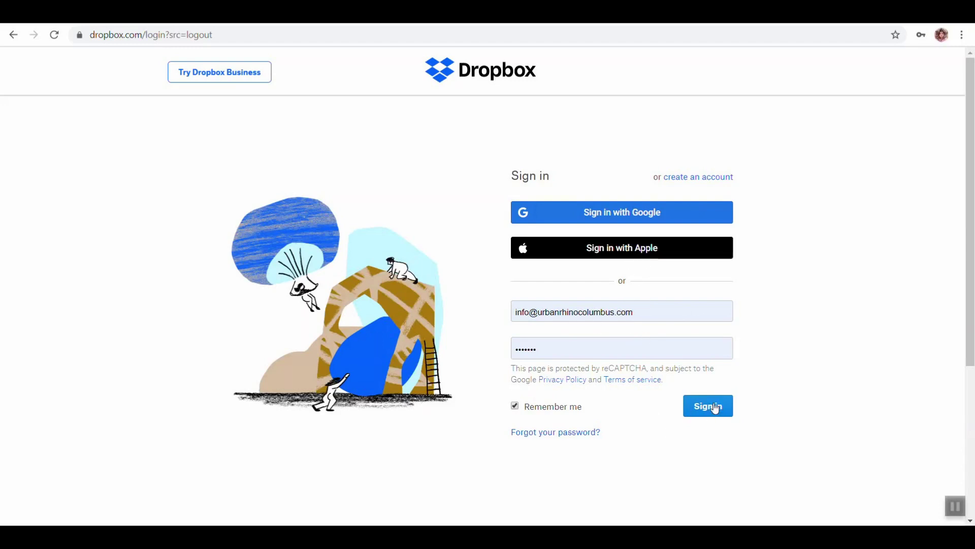
# Sign in to the Dropbox account with the prefilled credentials and show the account's files
pyautogui.click(715, 407)
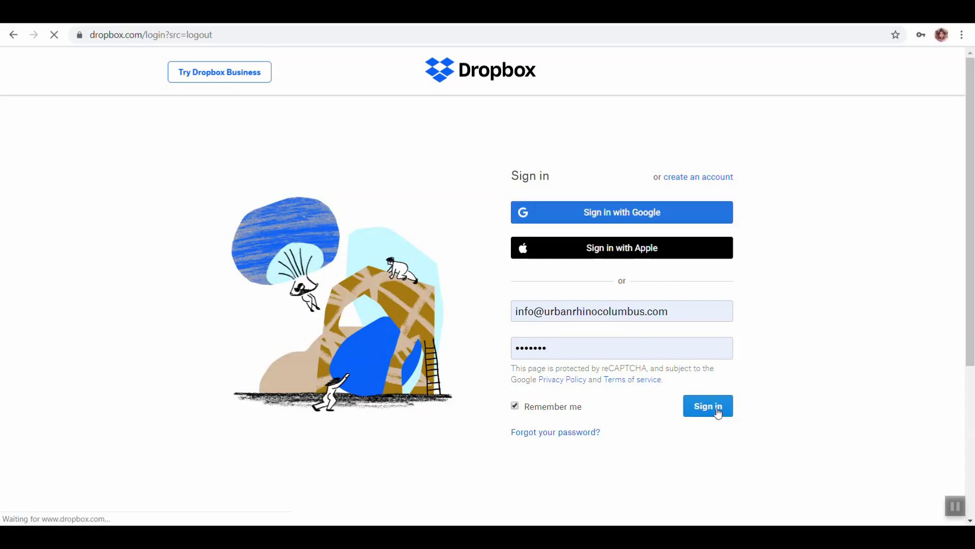
pyautogui.click(718, 409)
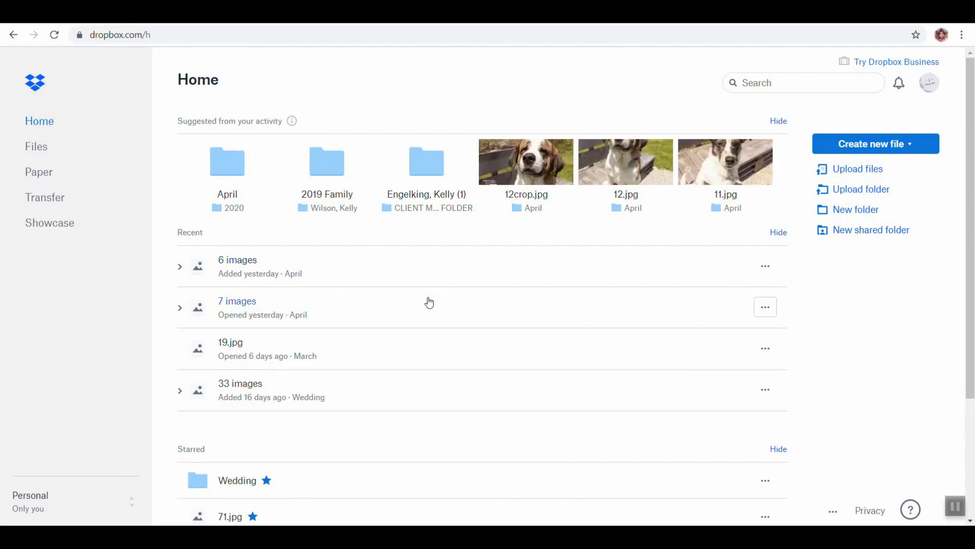
pyautogui.click(35, 147)
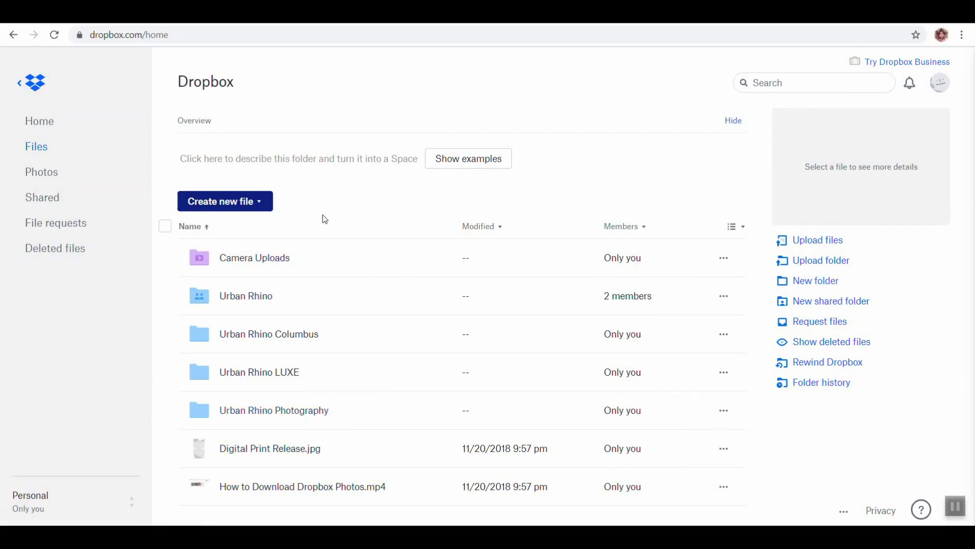
# Open the Animal Photos folder under Humane Society, within the photographer's own folder in Urban Rhino Photography
pyautogui.click(275, 412)
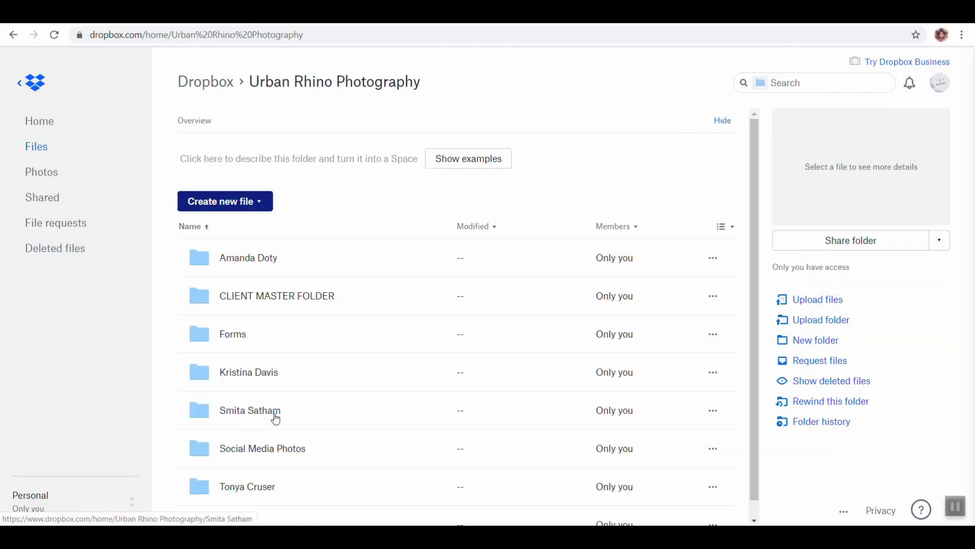
pyautogui.scroll(-1, 280, 309)
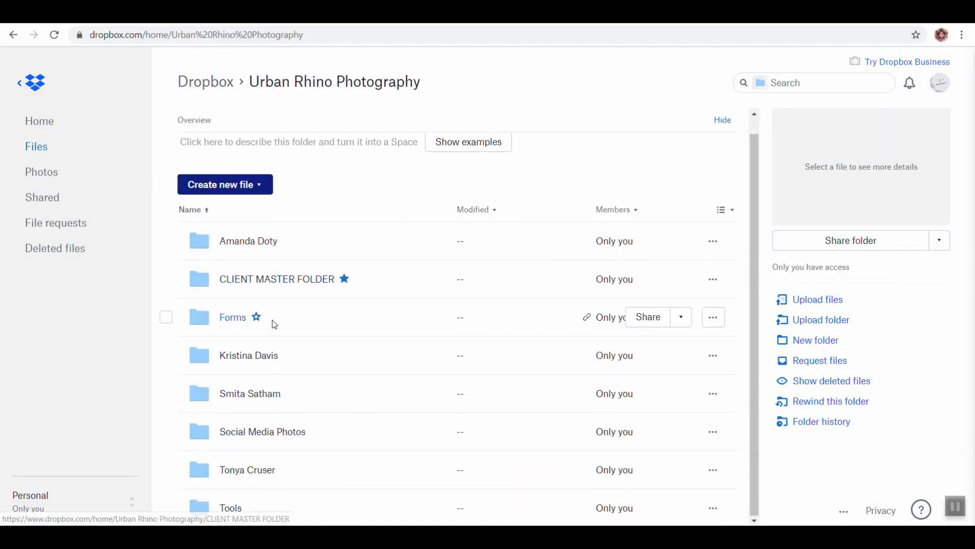
pyautogui.click(247, 476)
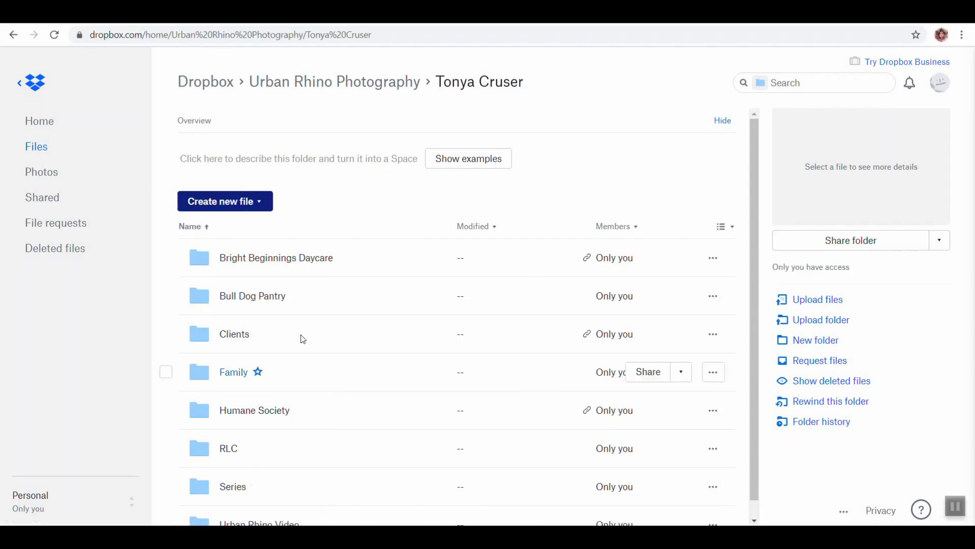
pyautogui.scroll(-1, 304, 312)
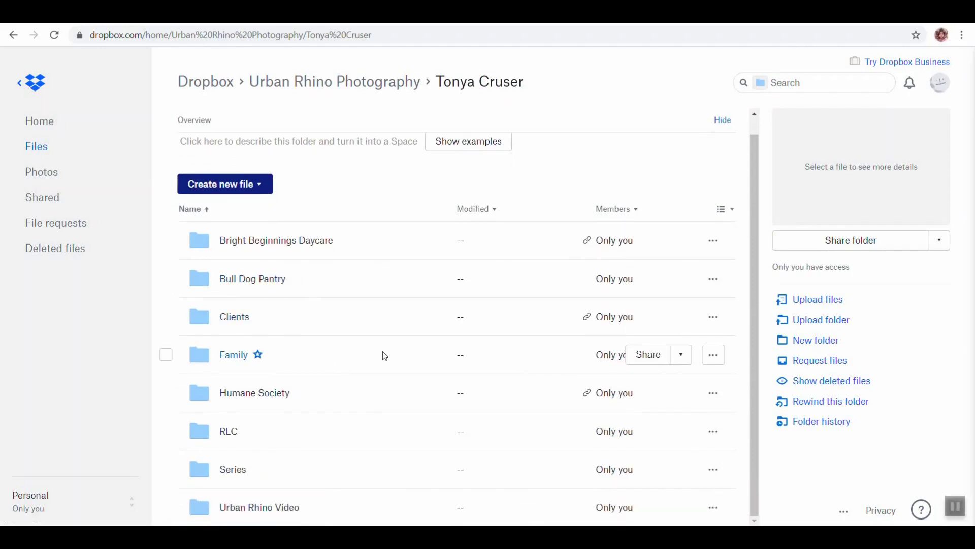
pyautogui.click(271, 397)
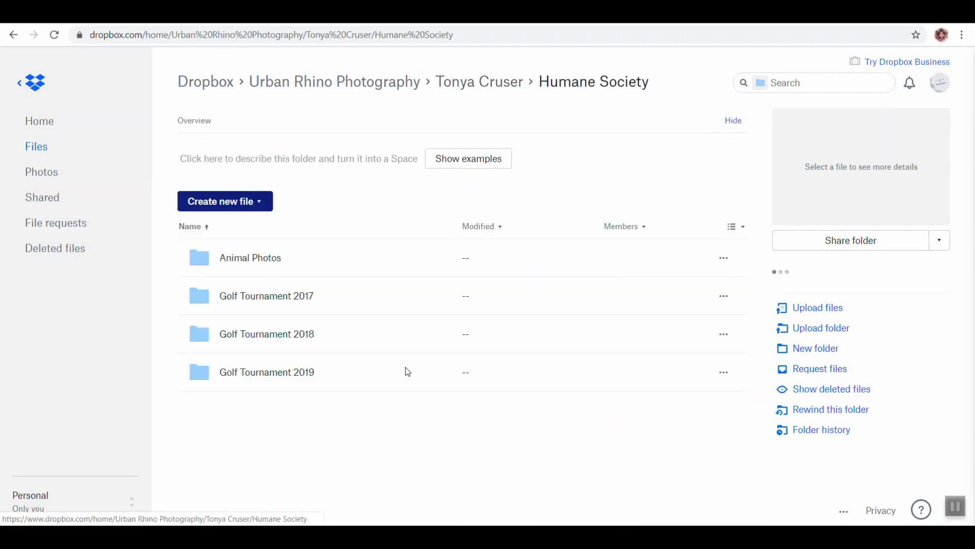
pyautogui.click(259, 265)
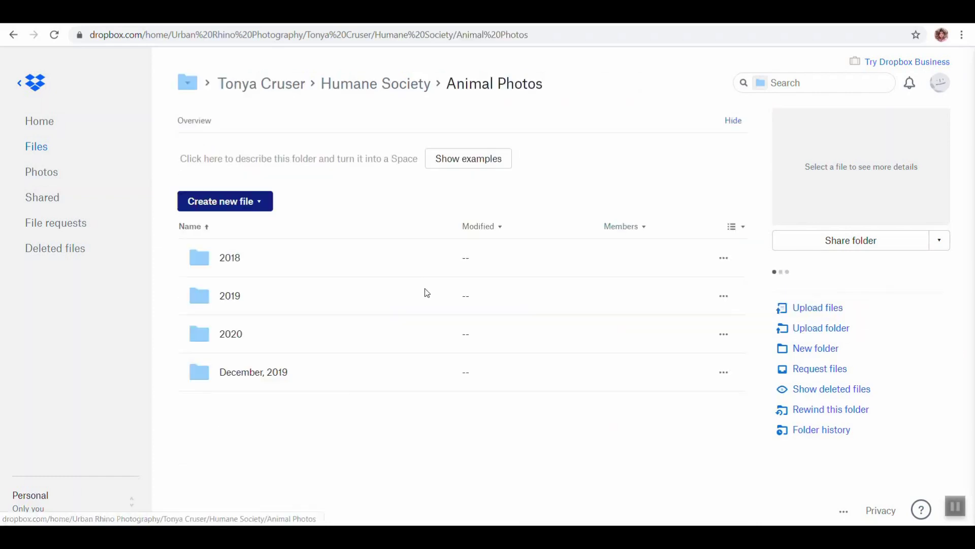
# Open the January folder of 2020 and look through its photos
pyautogui.click(234, 333)
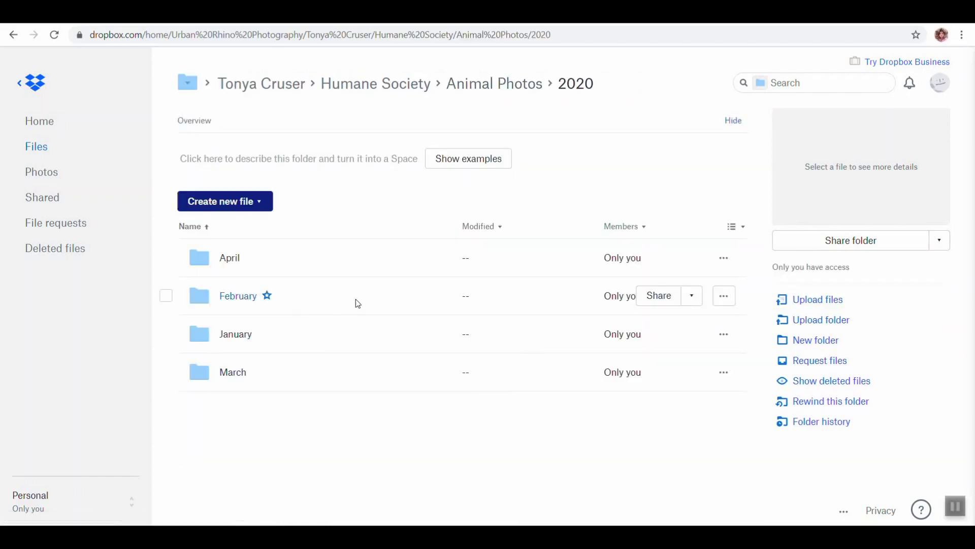
pyautogui.click(238, 340)
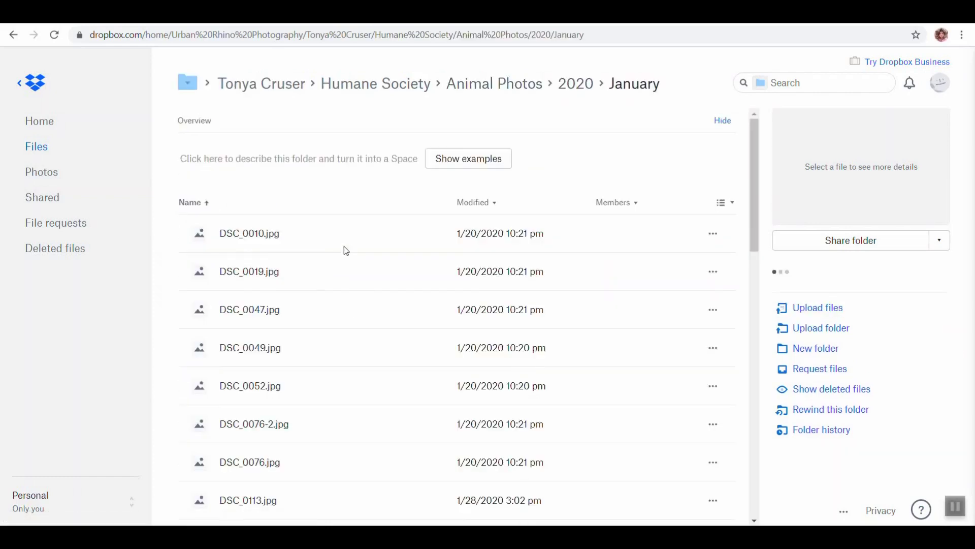
pyautogui.scroll(-5, 343, 249)
pyautogui.scroll(5, 344, 248)
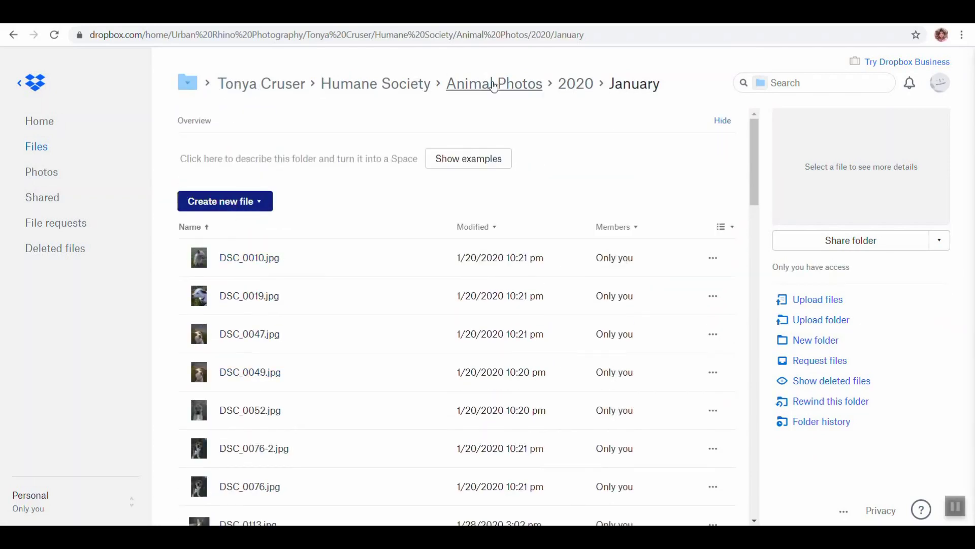
# Return to Animal Photos and open the Cats folder of 5-14-19 in the 2019 folder
pyautogui.click(574, 84)
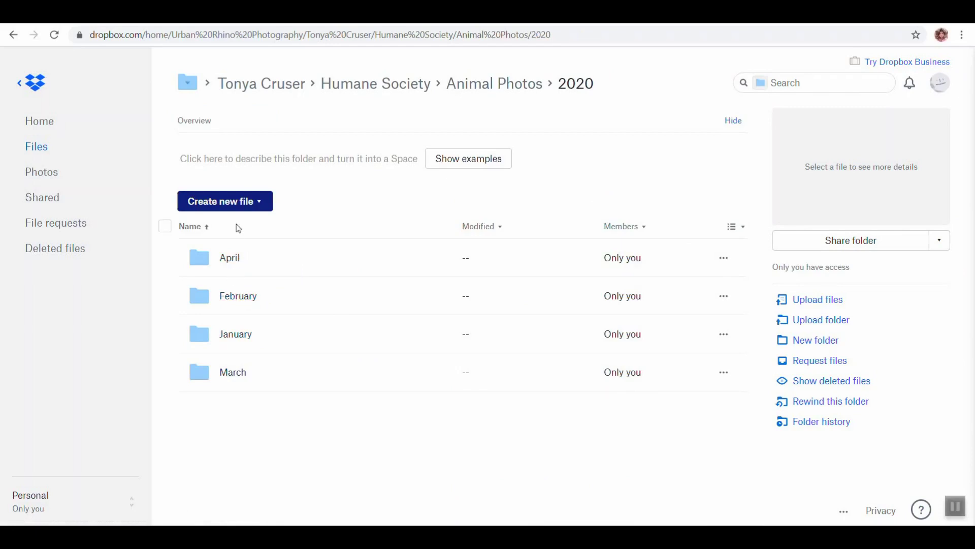
pyautogui.click(501, 83)
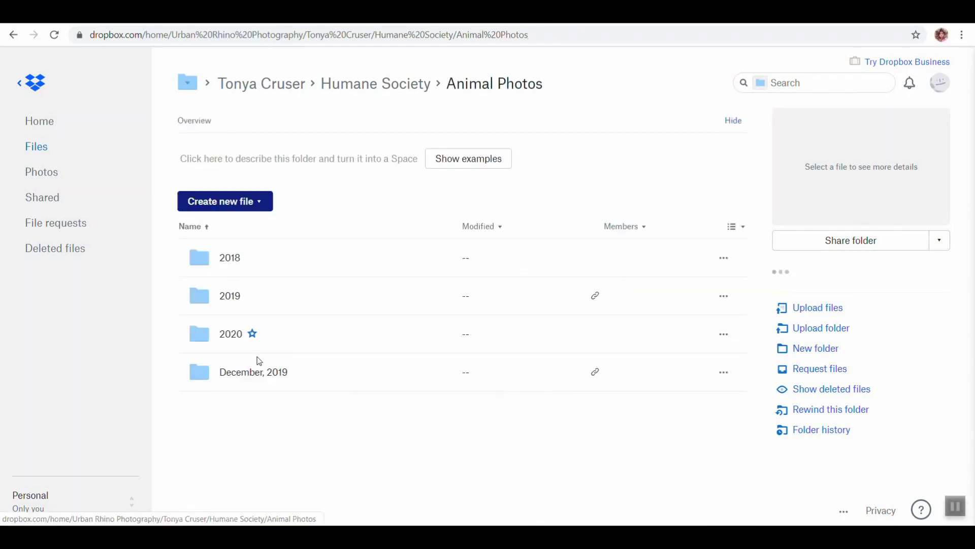
pyautogui.click(236, 305)
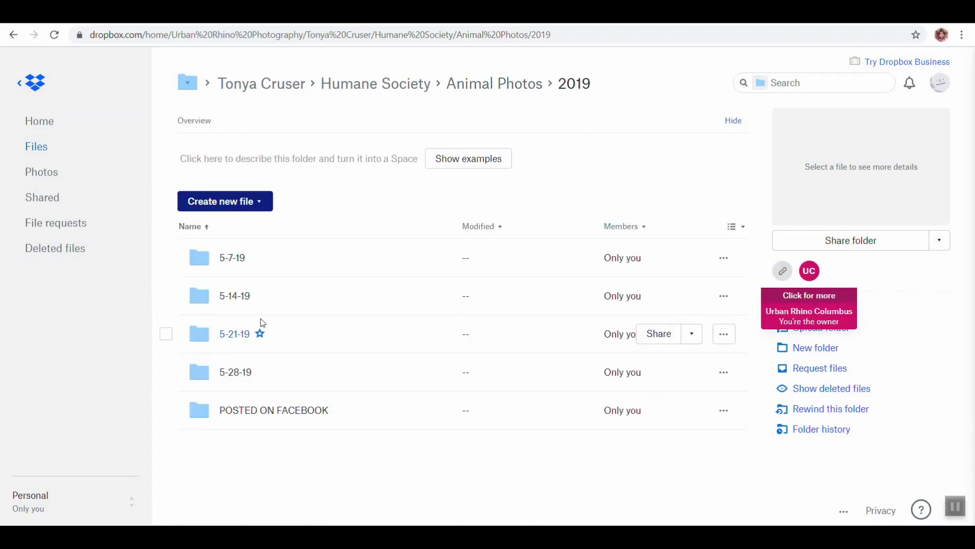
pyautogui.click(234, 299)
pyautogui.click(228, 264)
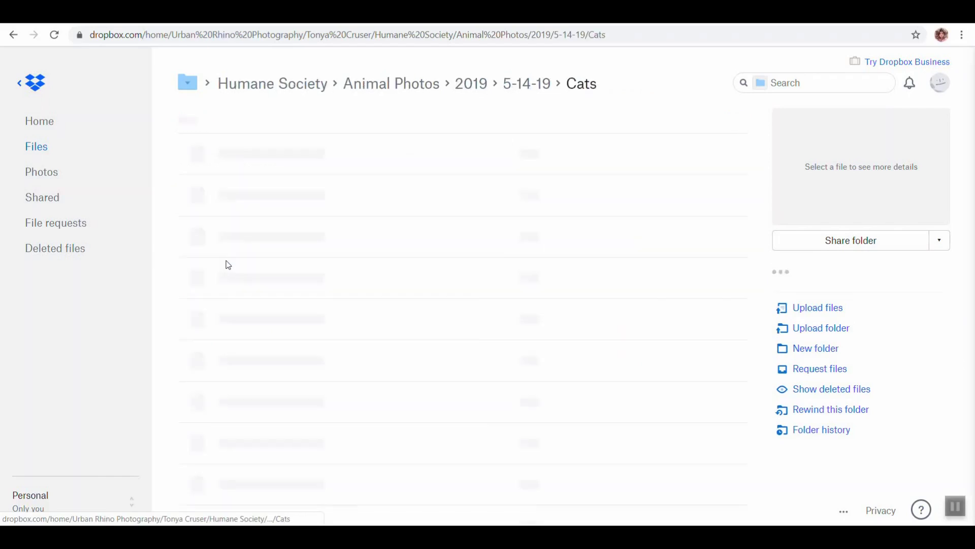
# Go back to the 2019 folder and check the Cats folder of 5-7-19
pyautogui.click(471, 84)
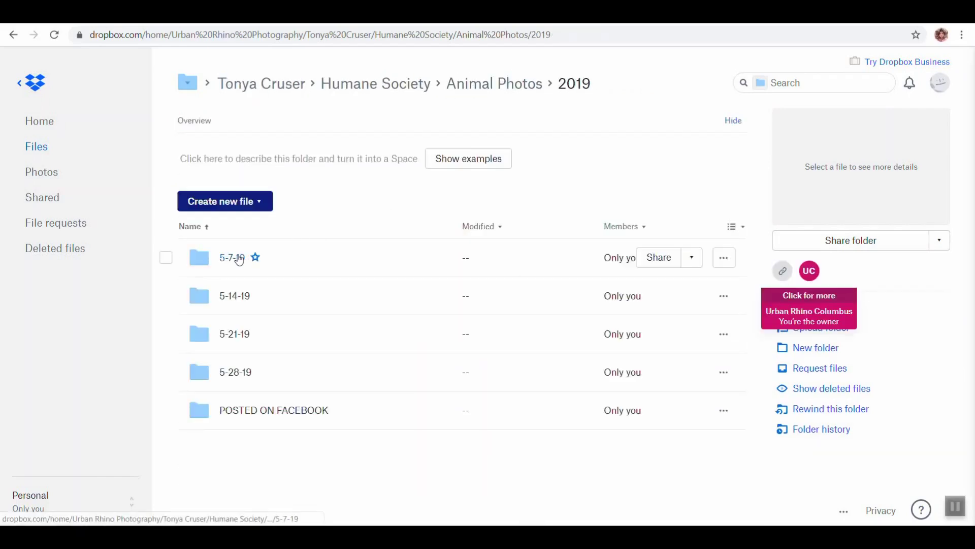
pyautogui.click(243, 260)
pyautogui.click(232, 262)
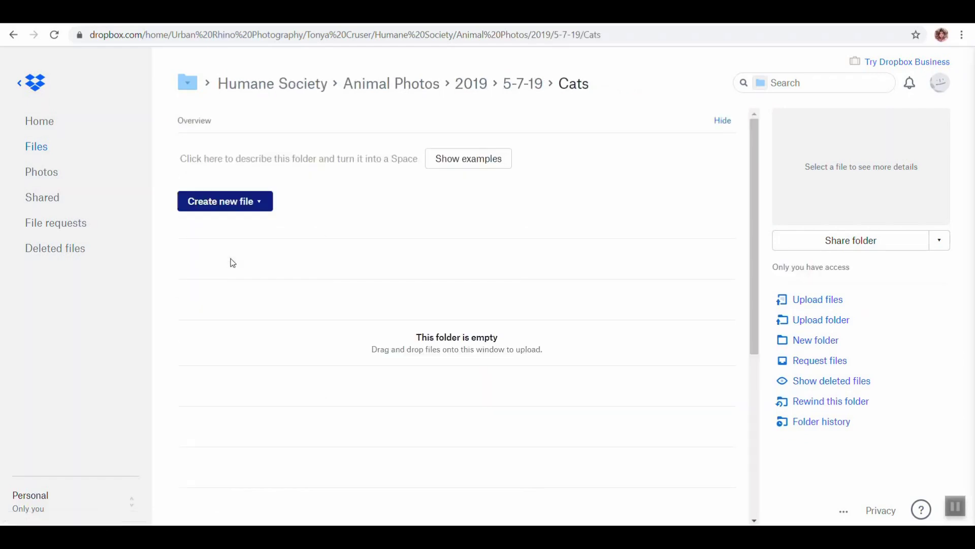
# Open the POSTED ON FACEBOOK folder within 2019 and look through its dated folders
pyautogui.click(471, 90)
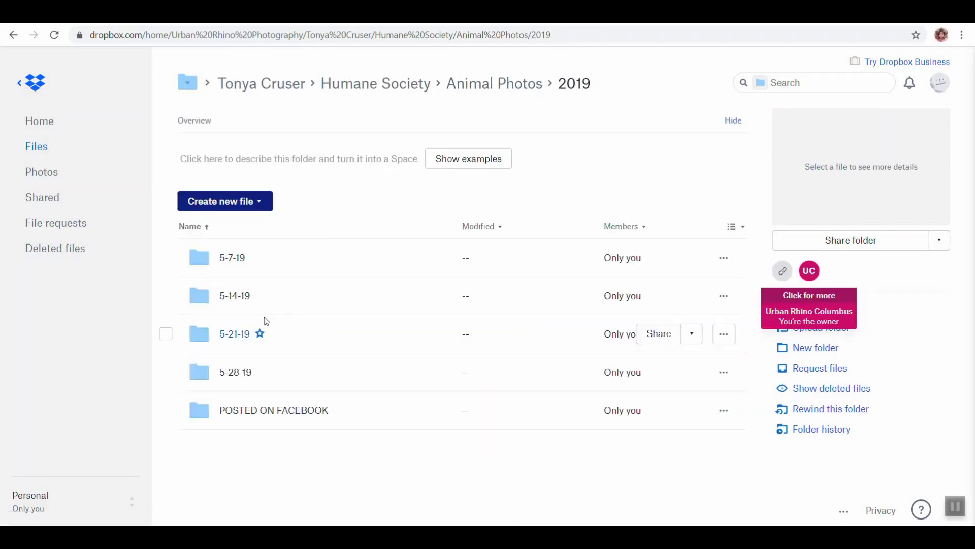
pyautogui.click(265, 413)
pyautogui.scroll(-5, 267, 417)
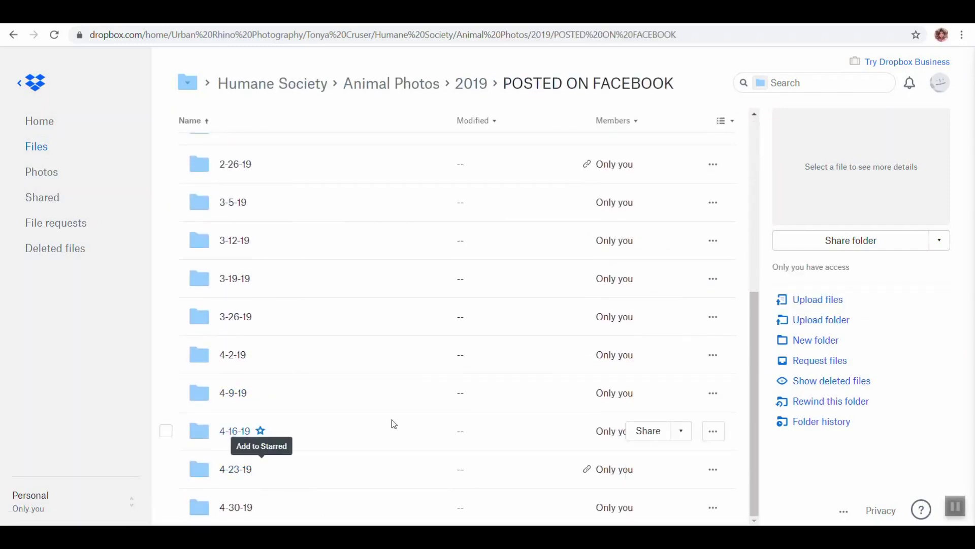
pyautogui.scroll(5, 409, 399)
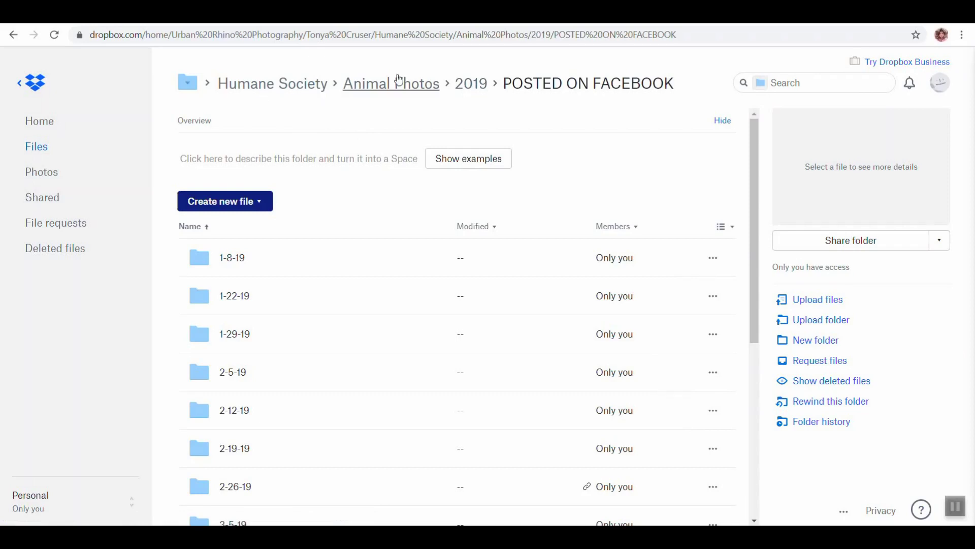
pyautogui.scroll(-1, 312, 224)
pyautogui.scroll(-6, 313, 225)
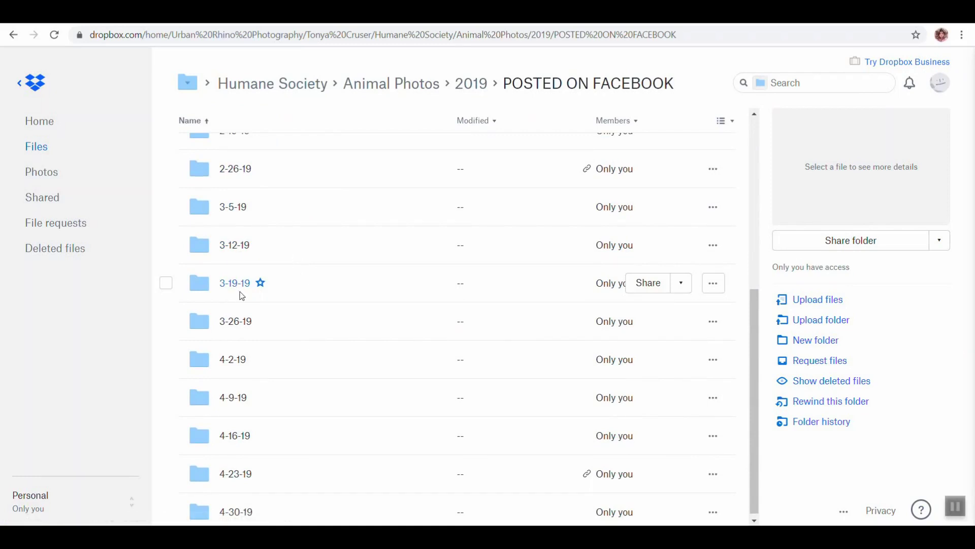
pyautogui.scroll(1, 243, 292)
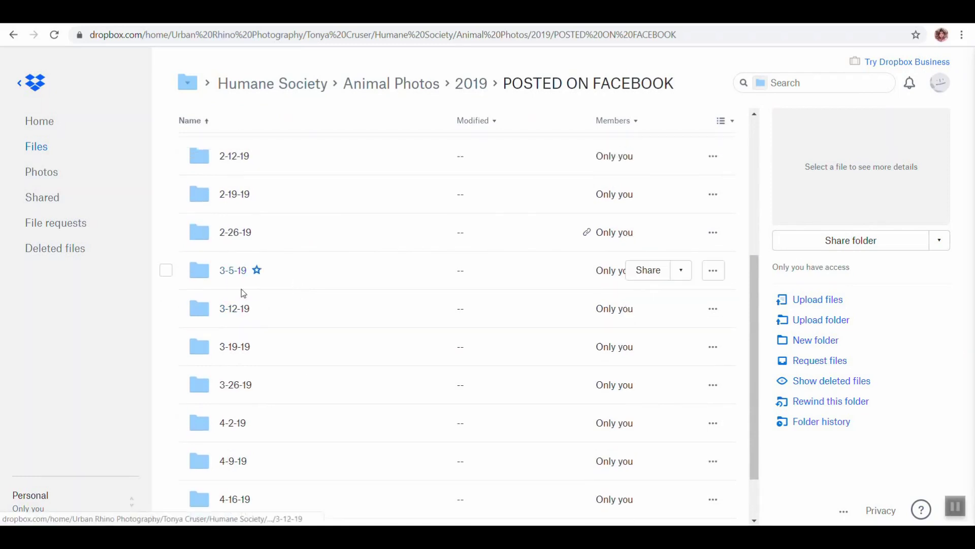
# Open the Cats folder of 2-26-19 and look through its photos
pyautogui.click(238, 242)
pyautogui.click(229, 258)
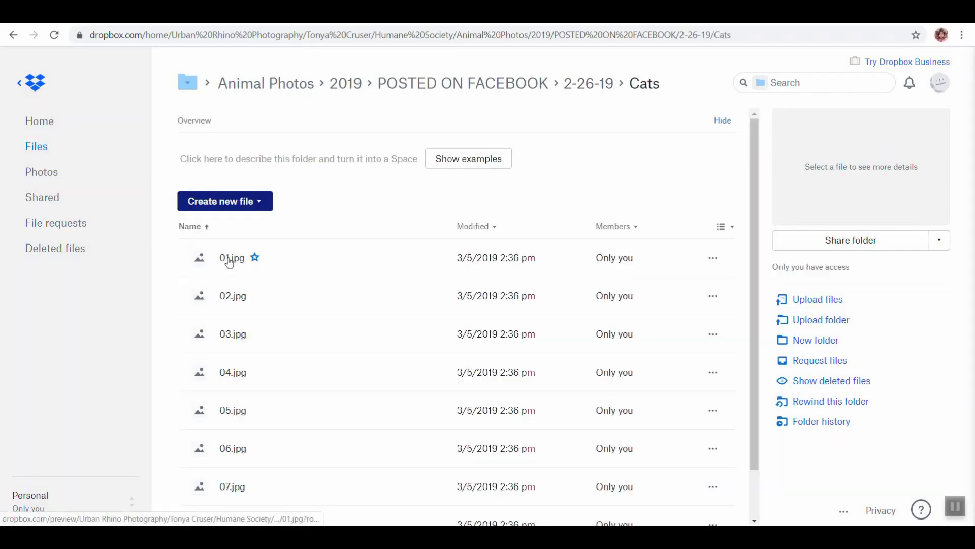
pyautogui.scroll(-1, 248, 266)
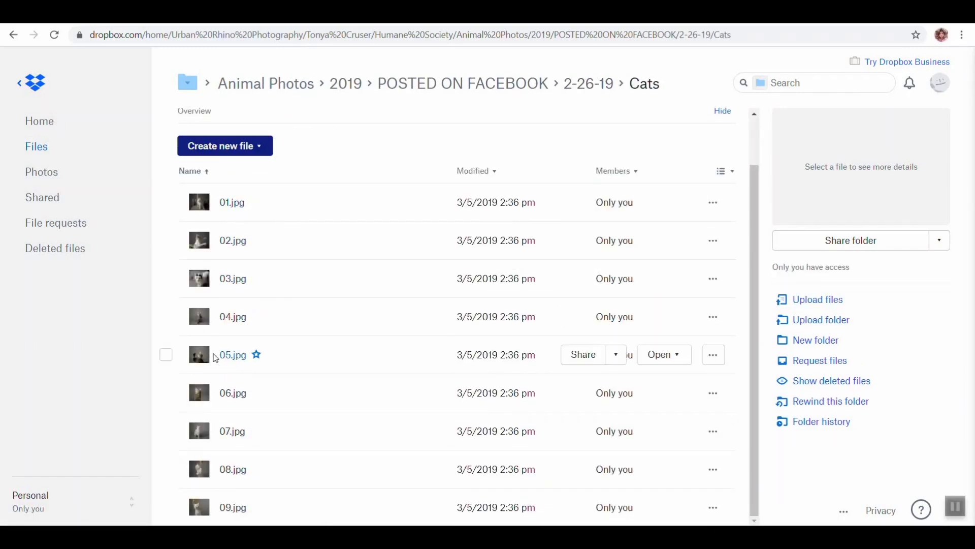
# View the photos in the Dogs folder of 2-26-19 and return to the 2-26-19 folder
pyautogui.click(13, 34)
pyautogui.click(229, 296)
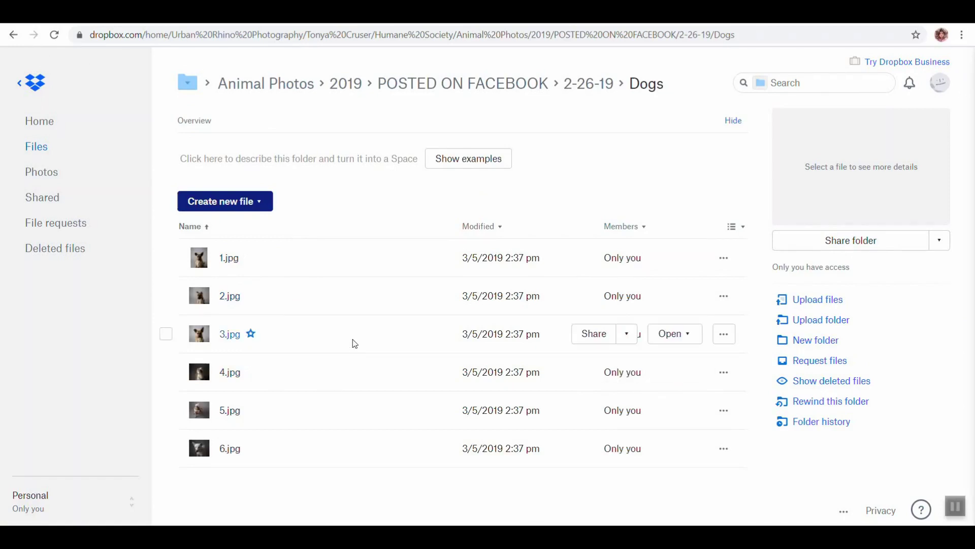
pyautogui.click(15, 36)
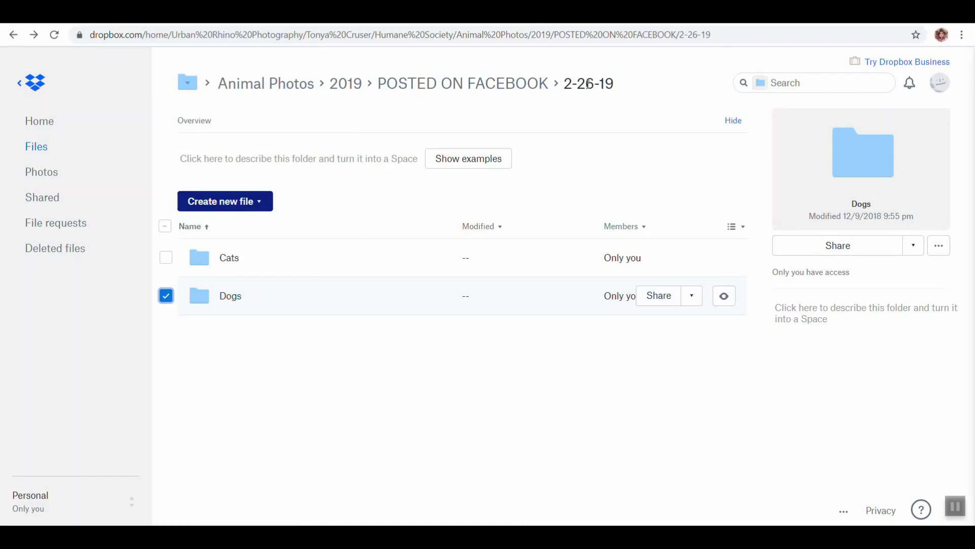
# Return to POSTED ON FACEBOOK and download the whole 2-26-19 folder
pyautogui.click(488, 84)
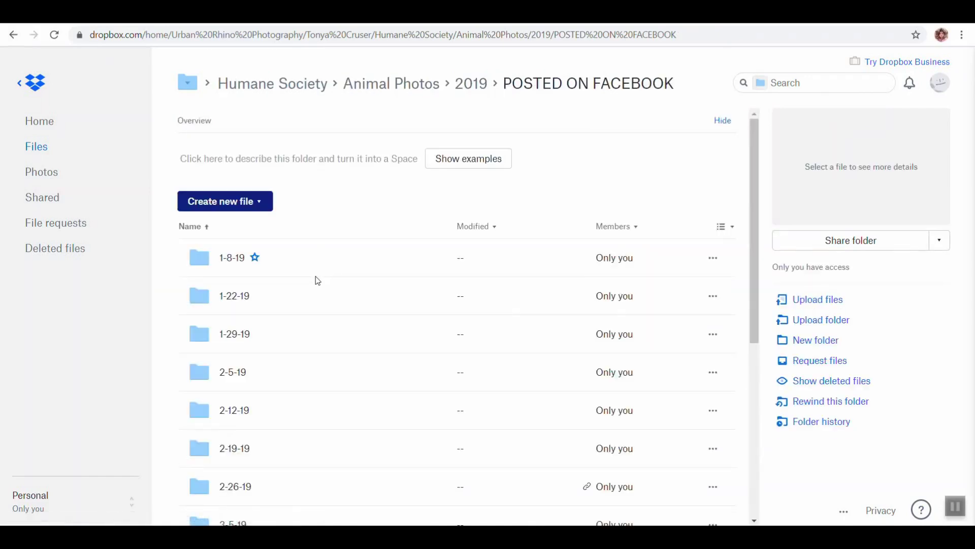
pyautogui.scroll(-4, 254, 373)
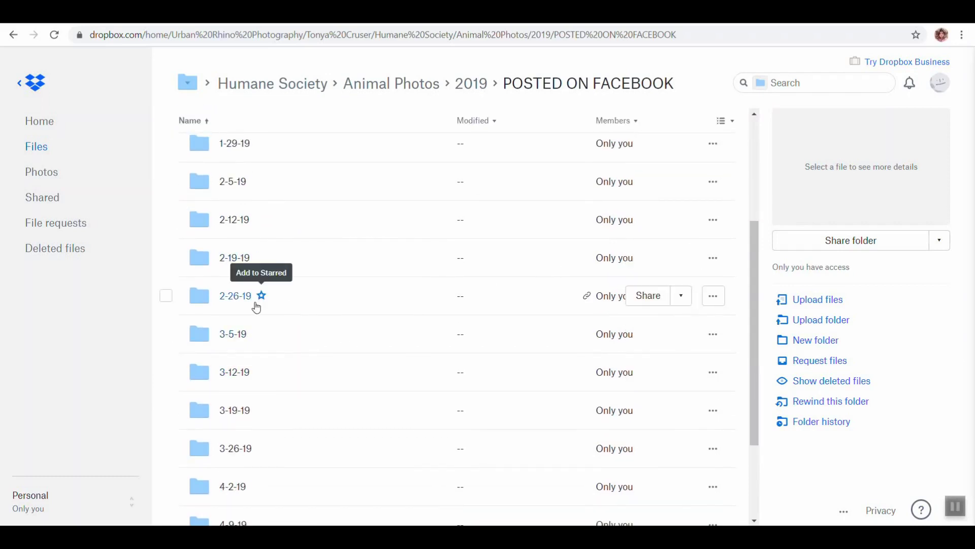
pyautogui.click(716, 299)
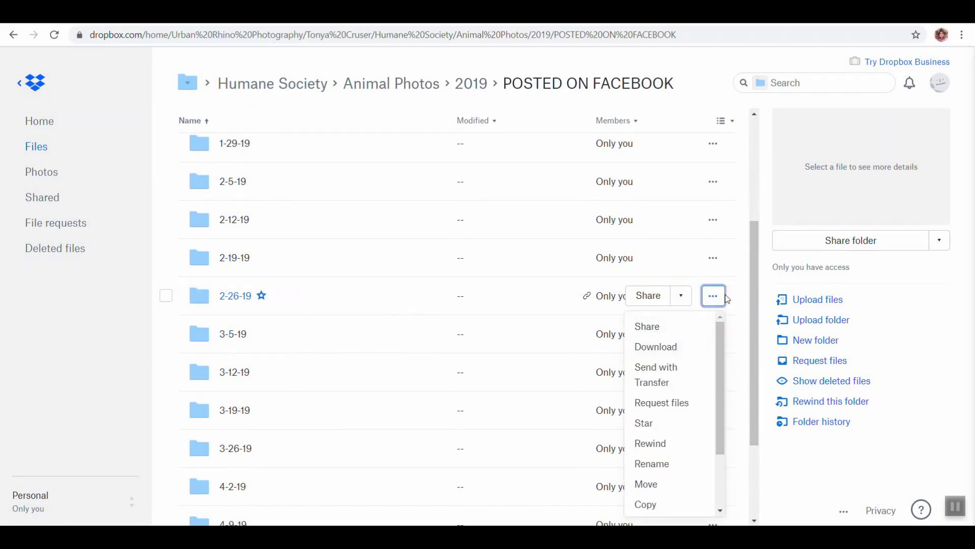
pyautogui.click(662, 349)
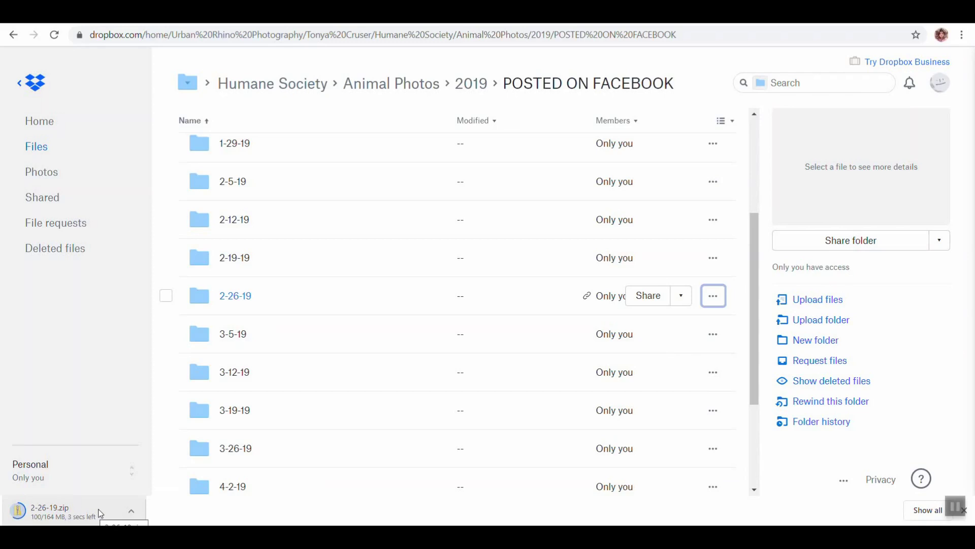
# Open the Cats folder inside the 2-26-19 folder and look through its images
pyautogui.click(235, 296)
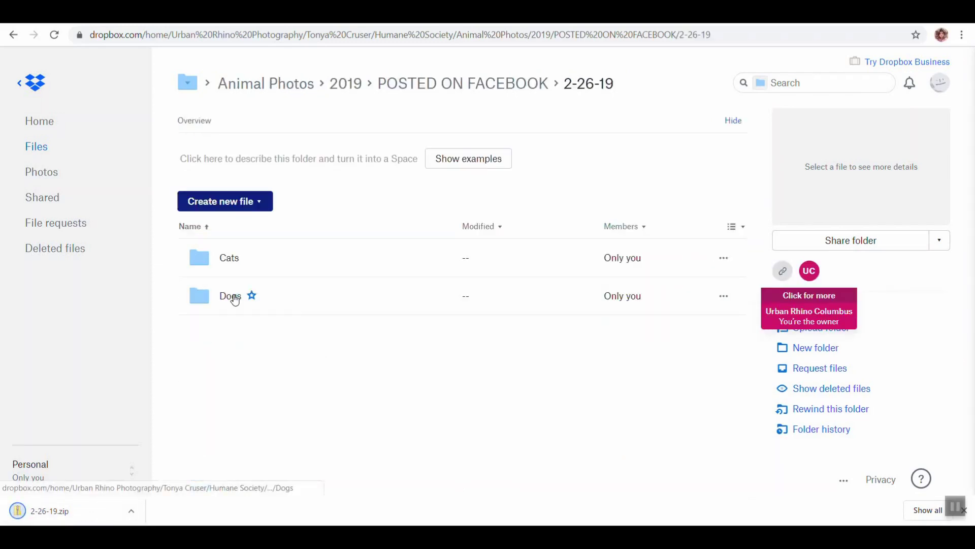
pyautogui.click(234, 259)
pyautogui.scroll(-2, 245, 292)
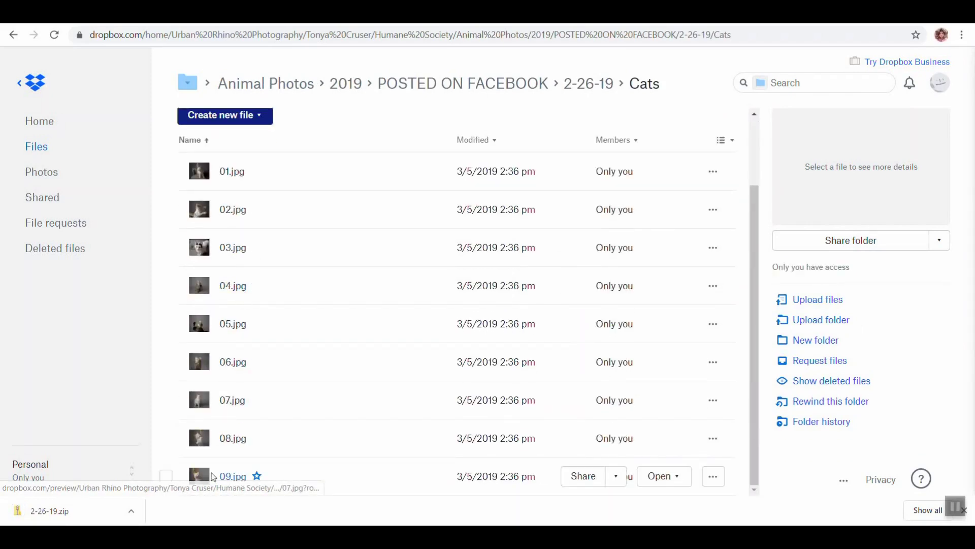
# Preview 08.jpg, view the browser's options for saving the image, and return to the Cats folder
pyautogui.click(229, 440)
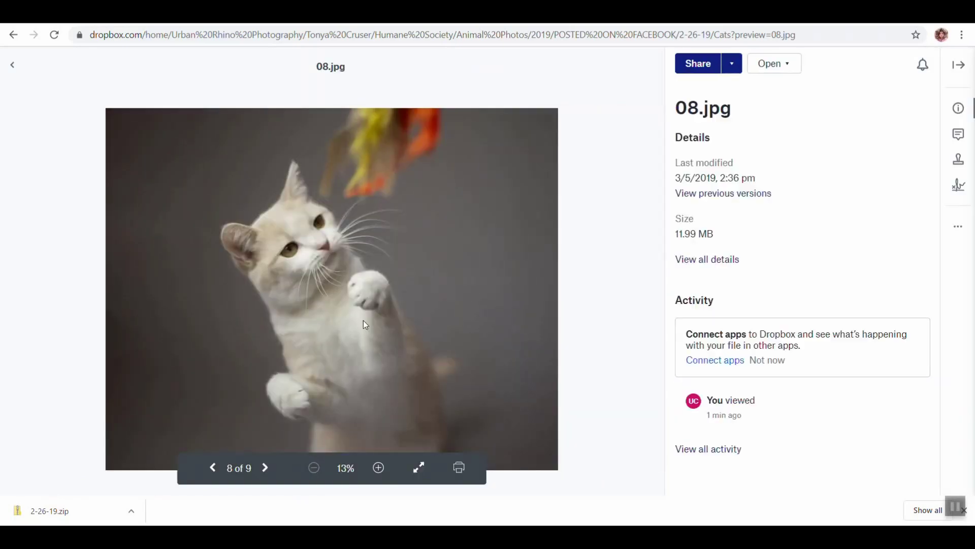
pyautogui.rightClick(365, 232)
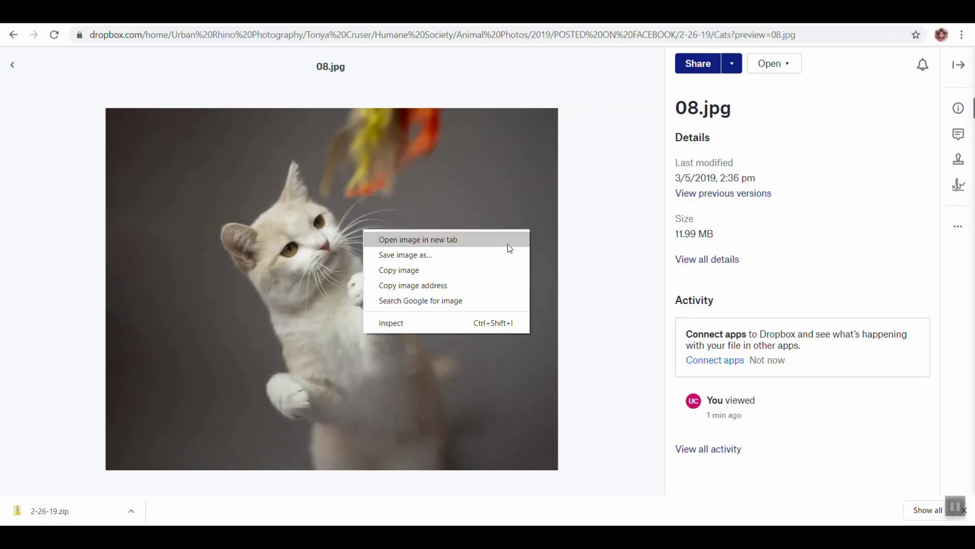
pyautogui.click(581, 197)
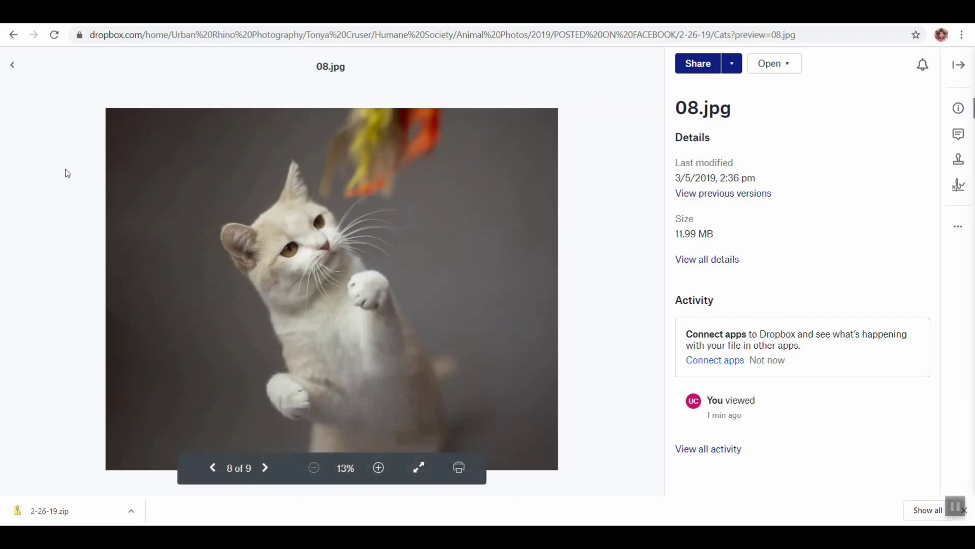
pyautogui.click(12, 65)
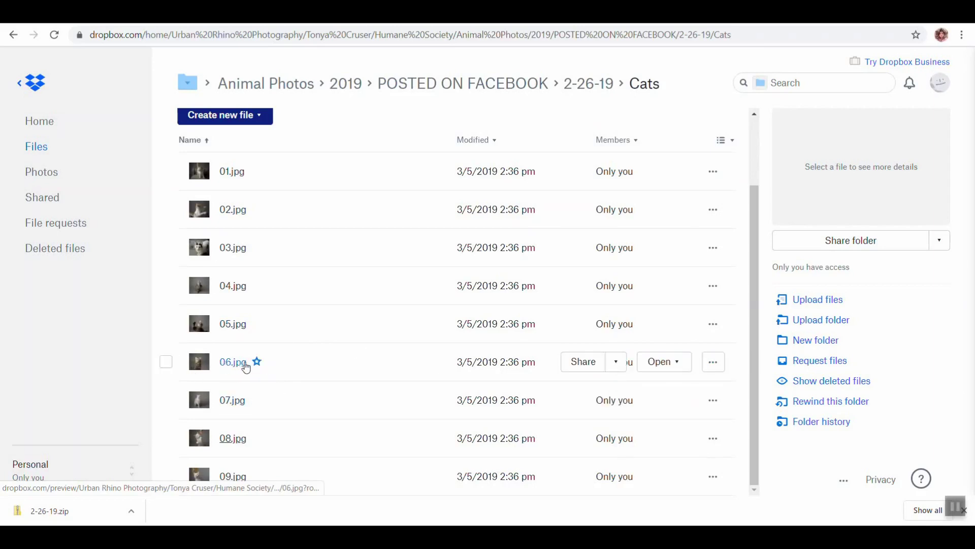
# Download the single image 06.jpg from the Cats folder
pyautogui.click(713, 362)
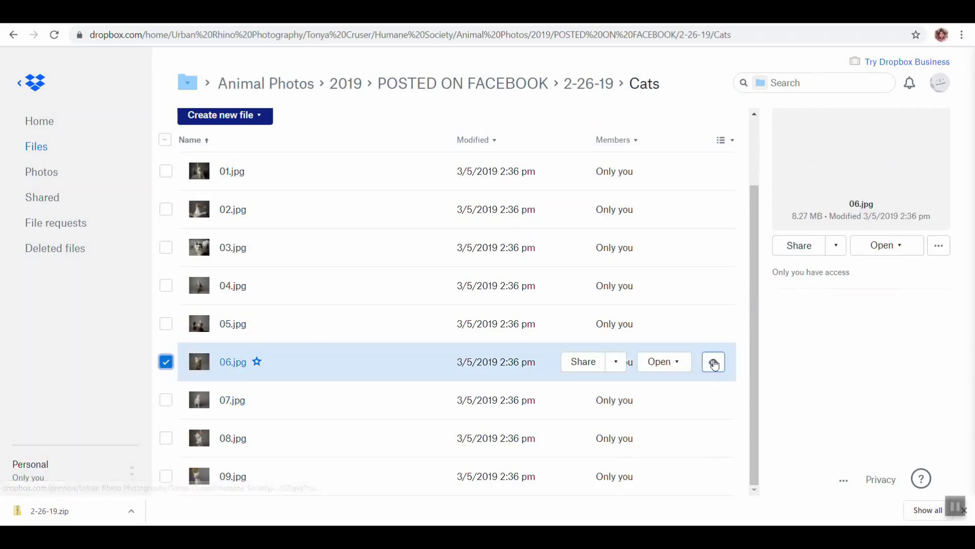
pyautogui.click(167, 362)
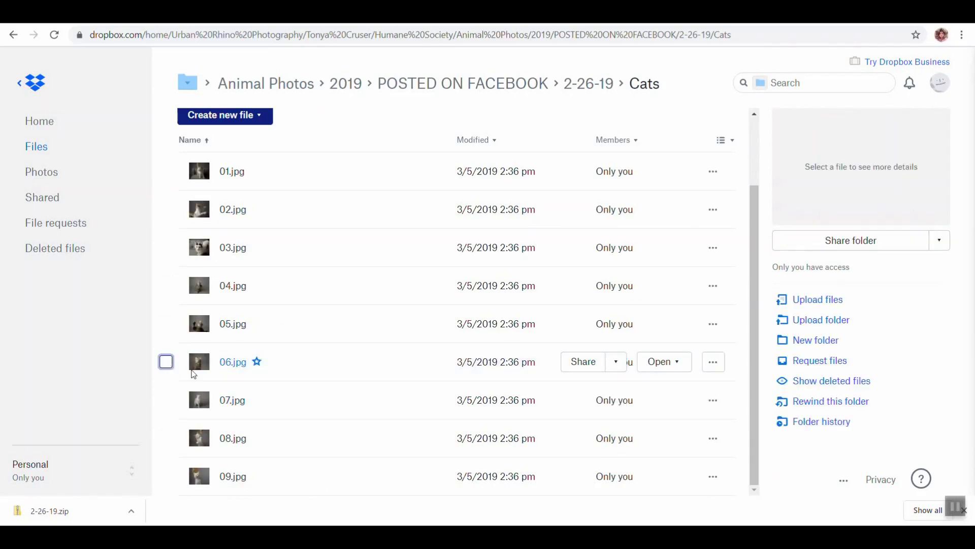
pyautogui.click(713, 363)
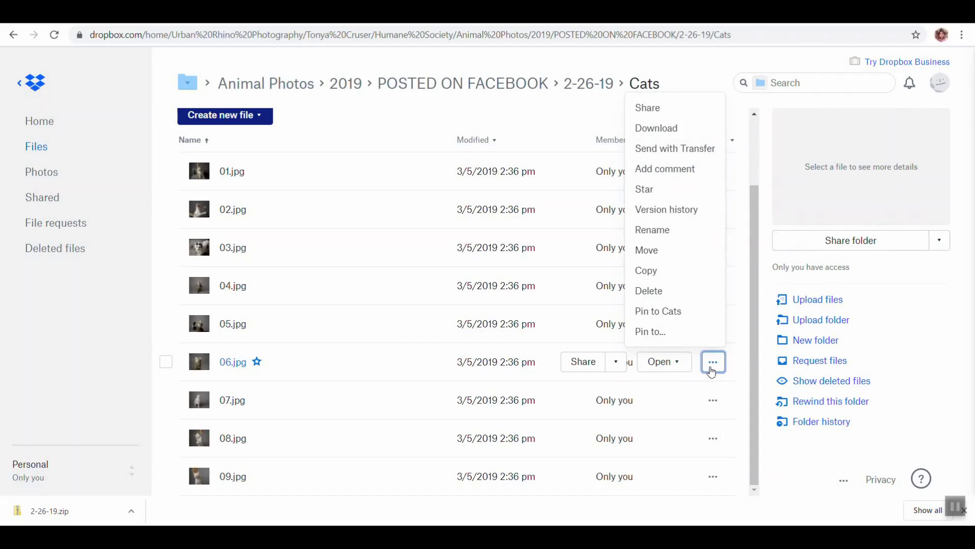
pyautogui.click(657, 129)
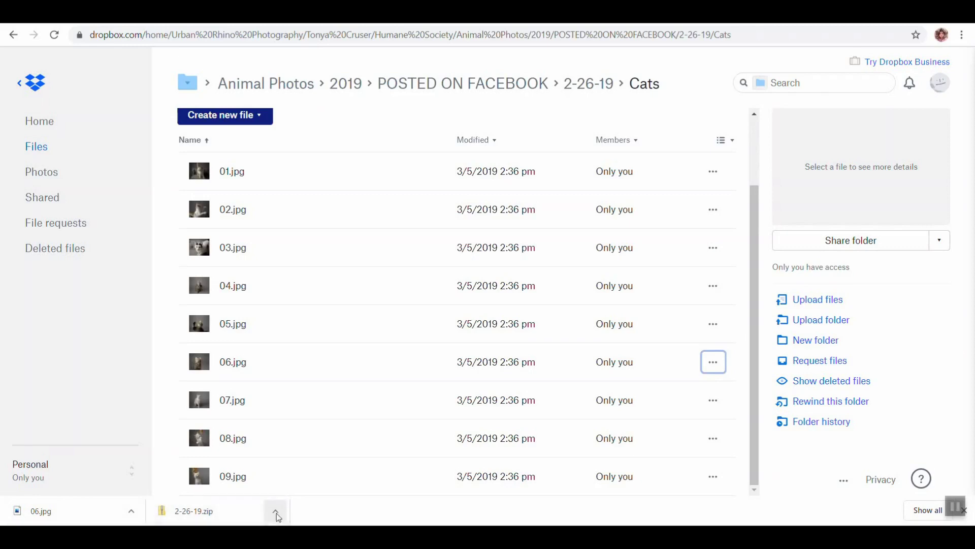
# Open the downloaded 2-26-19.zip in File Explorer and view the Extract all destination options for its folder, cancelling the extraction
pyautogui.click(237, 510)
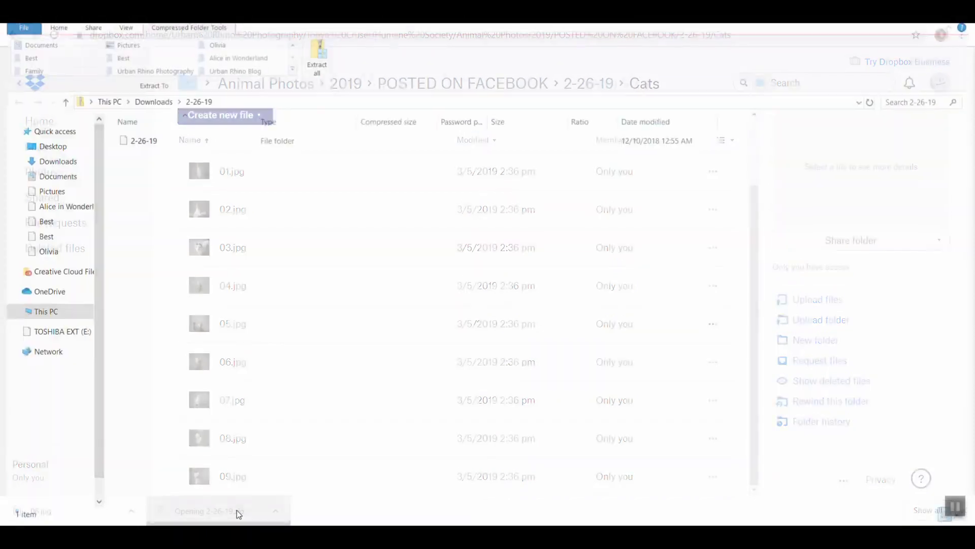
pyautogui.click(155, 138)
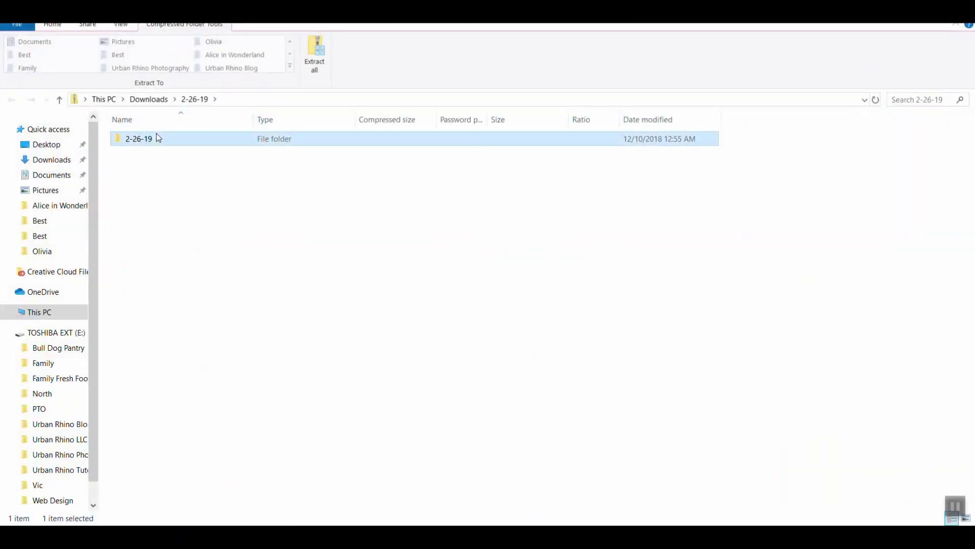
pyautogui.click(316, 54)
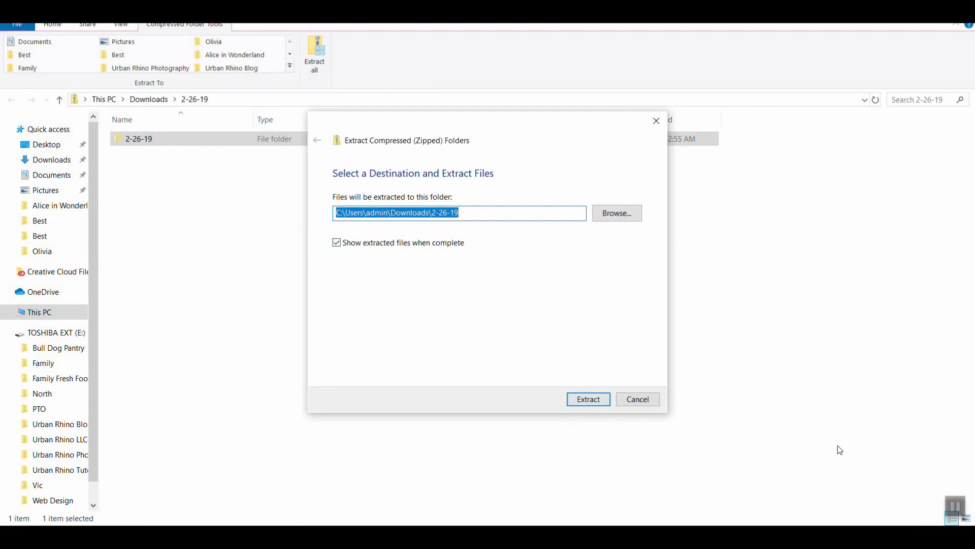
pyautogui.click(675, 509)
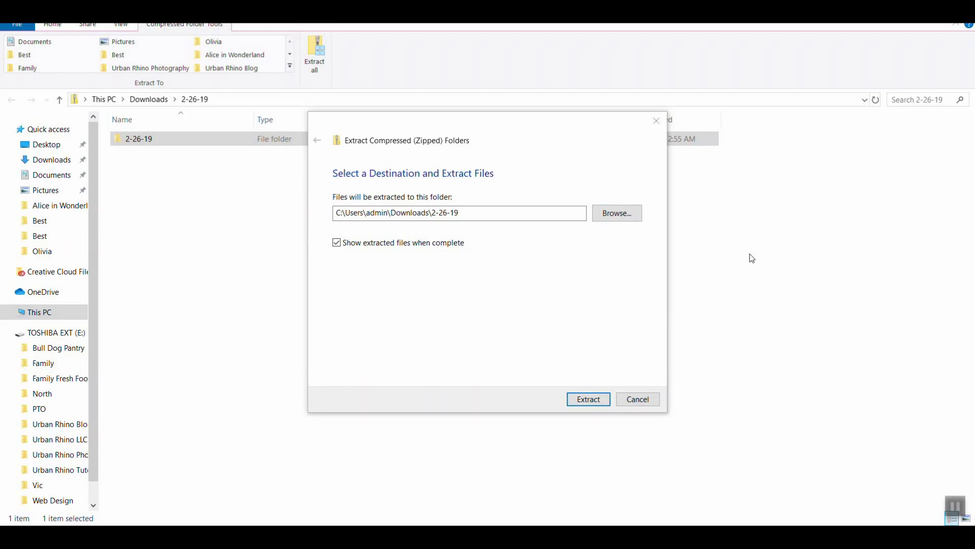
pyautogui.click(652, 401)
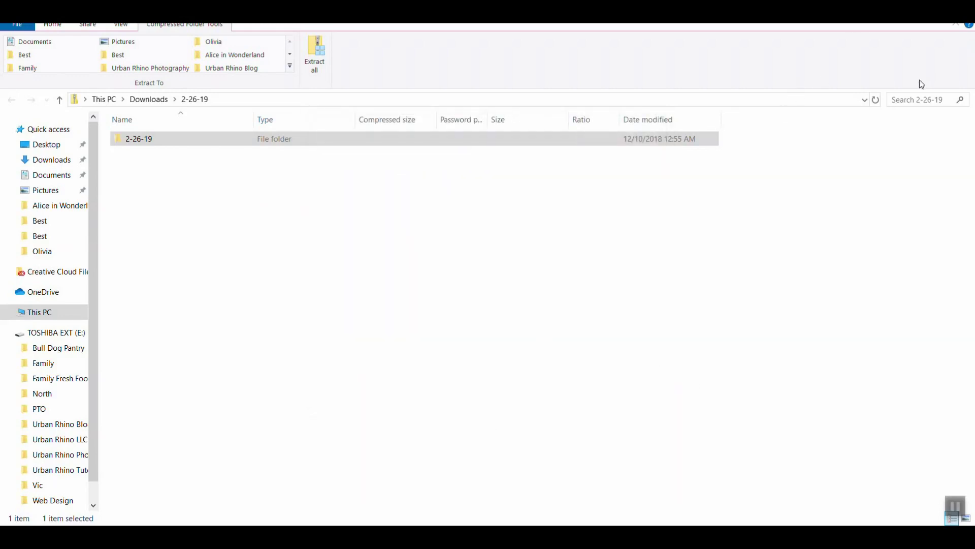
pyautogui.click(886, 35)
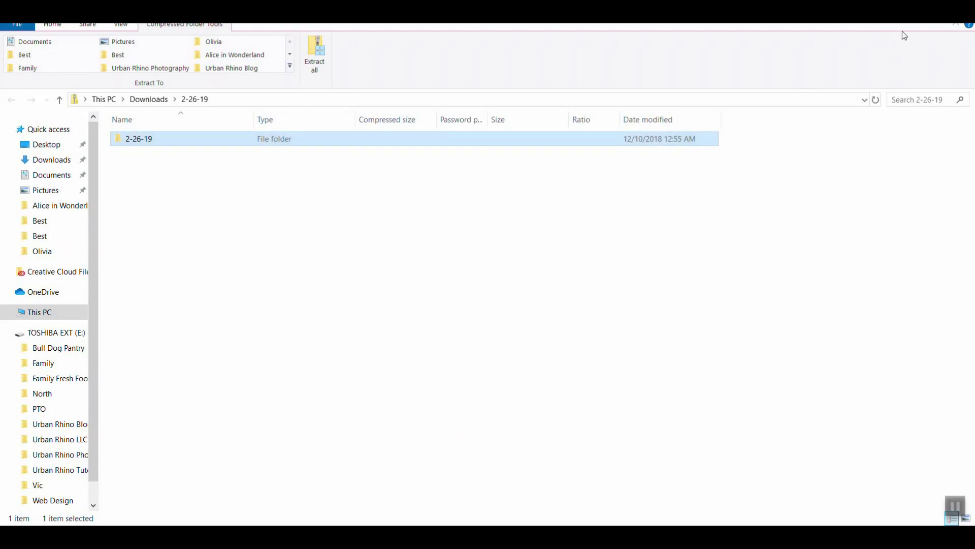
pyautogui.click(957, 30)
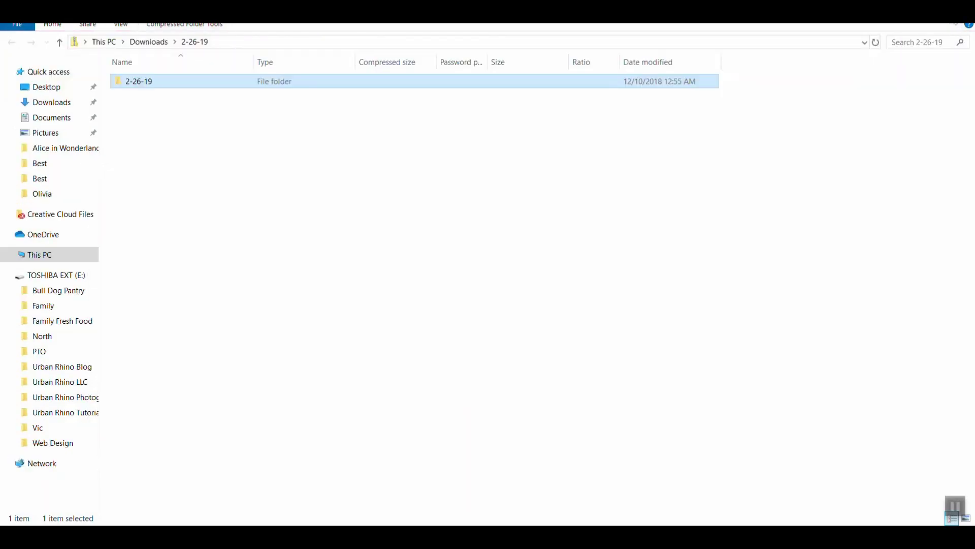
pyautogui.click(903, 97)
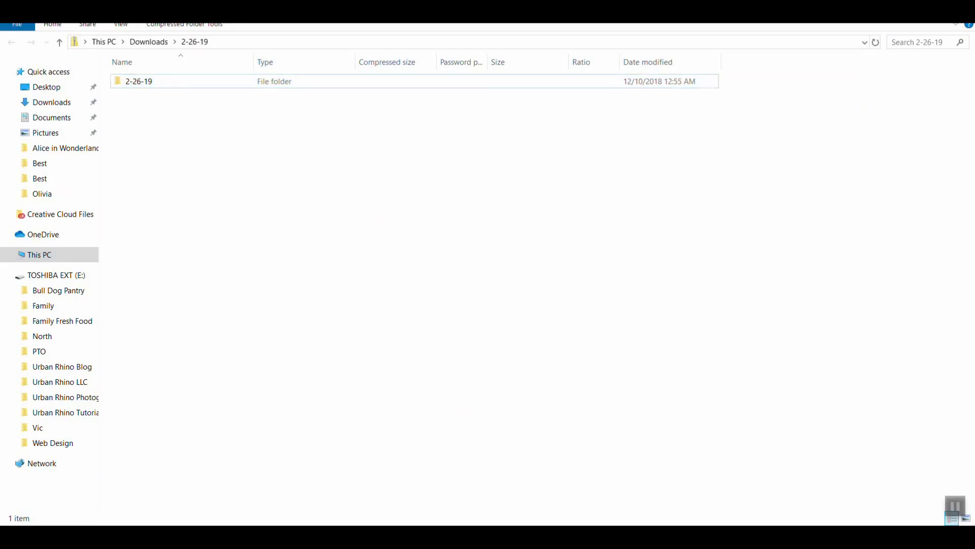
# Switch back to Dropbox, go to the top-level Files list, and view the file upload dialog without choosing a file
pyautogui.hotkey('alt', 'Tab')
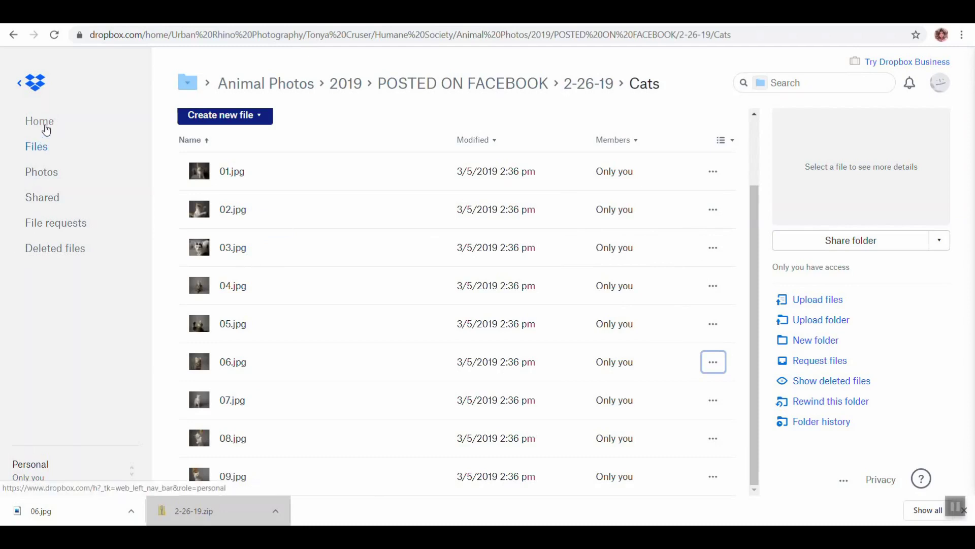
pyautogui.click(37, 147)
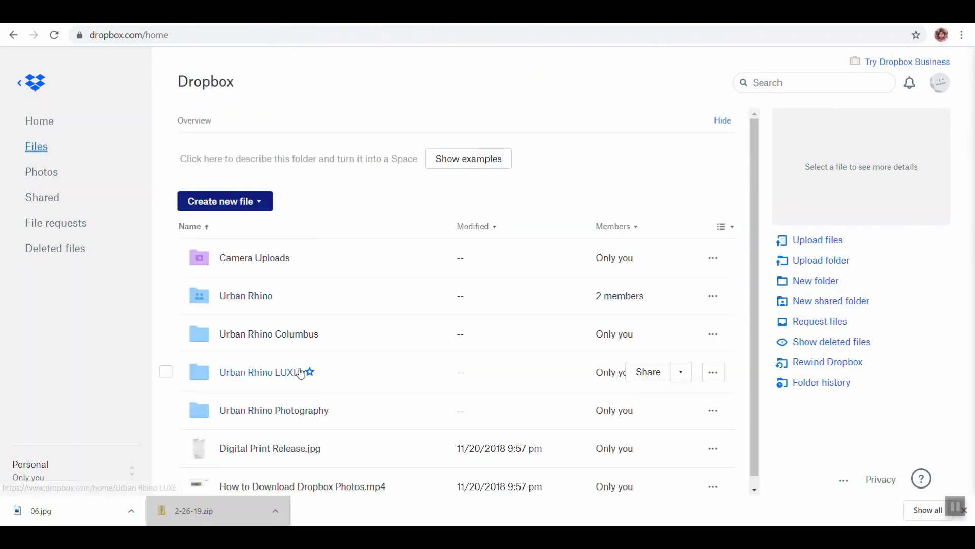
pyautogui.scroll(-1, 245, 465)
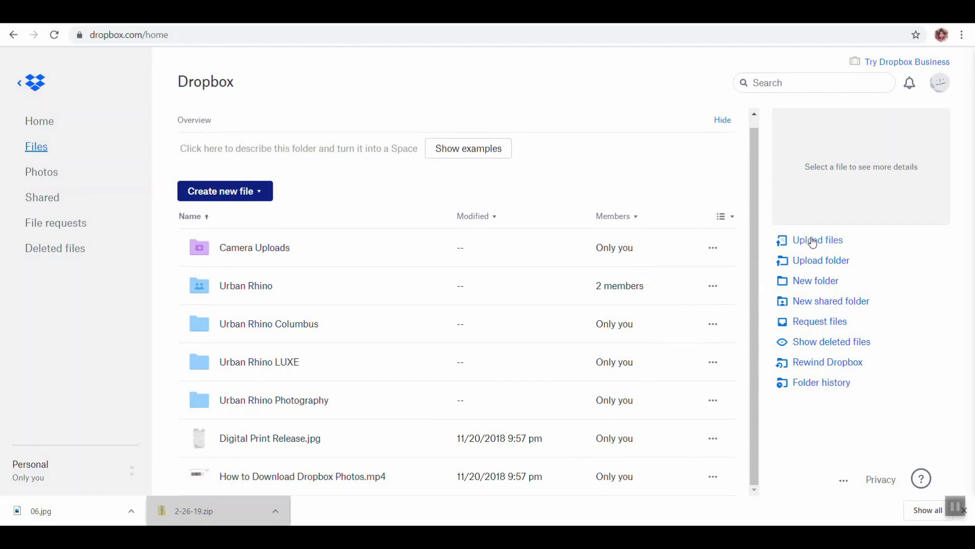
pyautogui.click(829, 246)
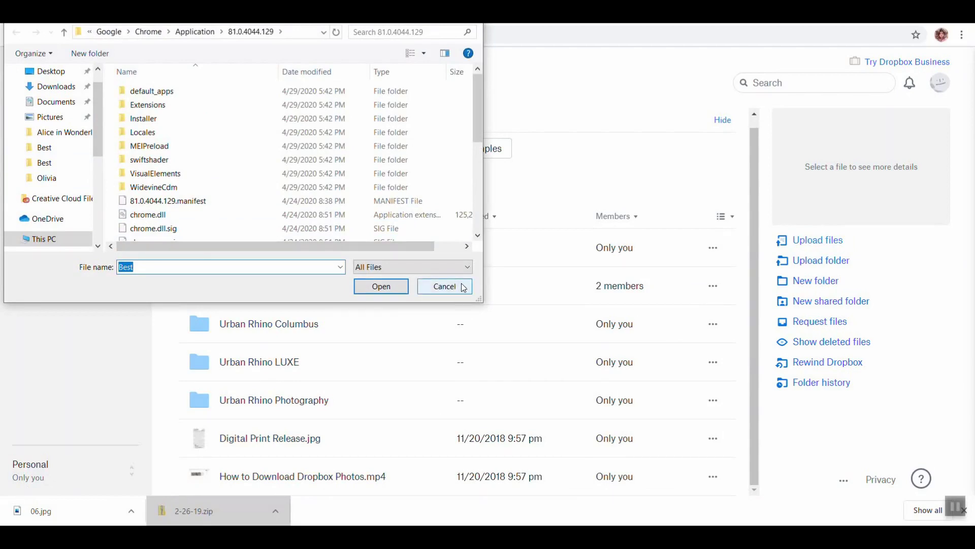
pyautogui.click(442, 285)
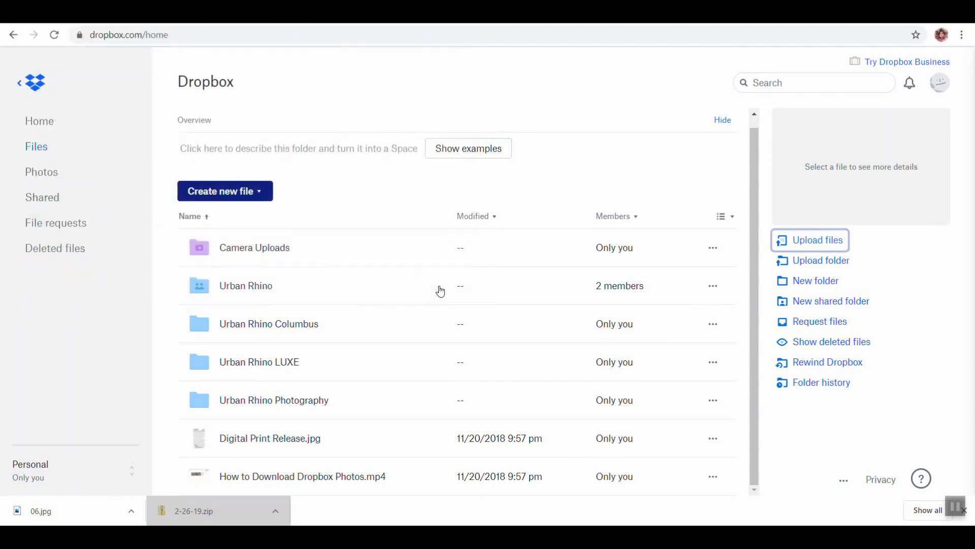